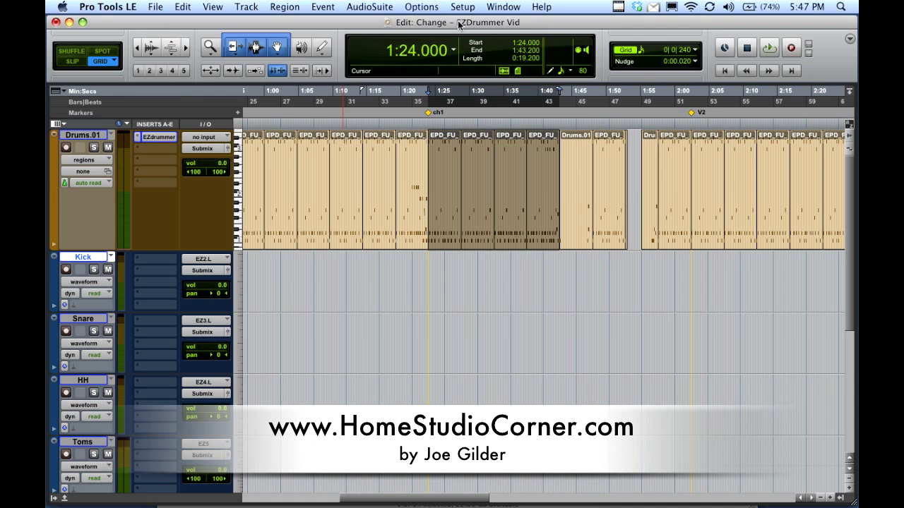
Step: Open the EZdrummer plug-in on the Drums.01 track and play back the selected chorus section
{"action": "left_click", "coordinate": [147, 138]}
{"action": "left_click_drag", "start_coordinate": [472, 155], "coordinate": [374, 90]}
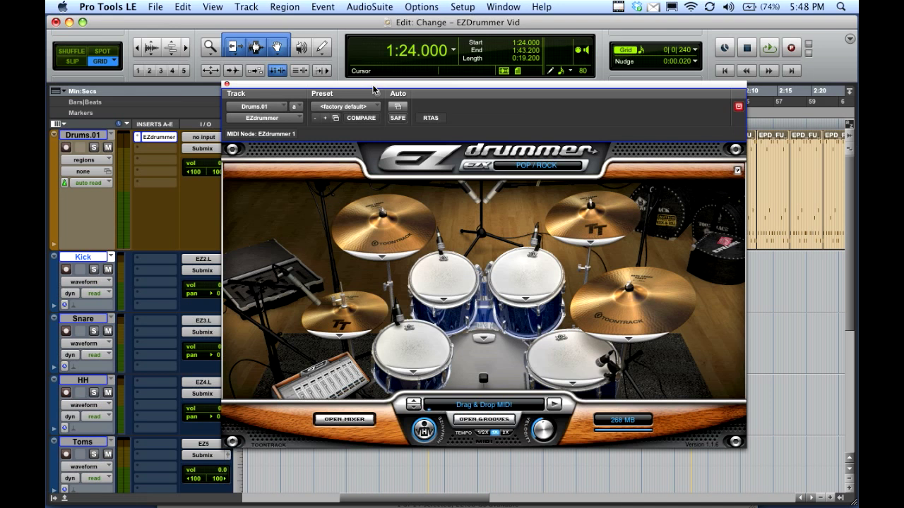
{"action": "key", "text": "space"}
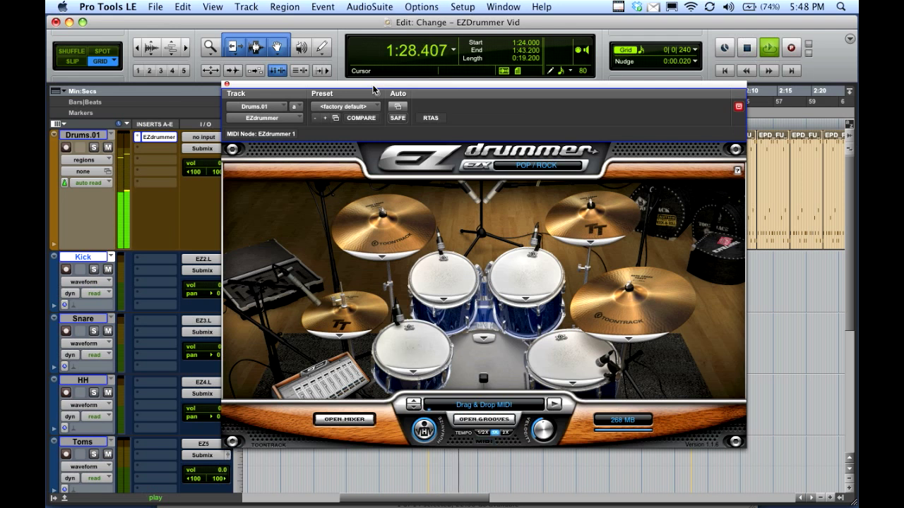
{"action": "key", "text": "space"}
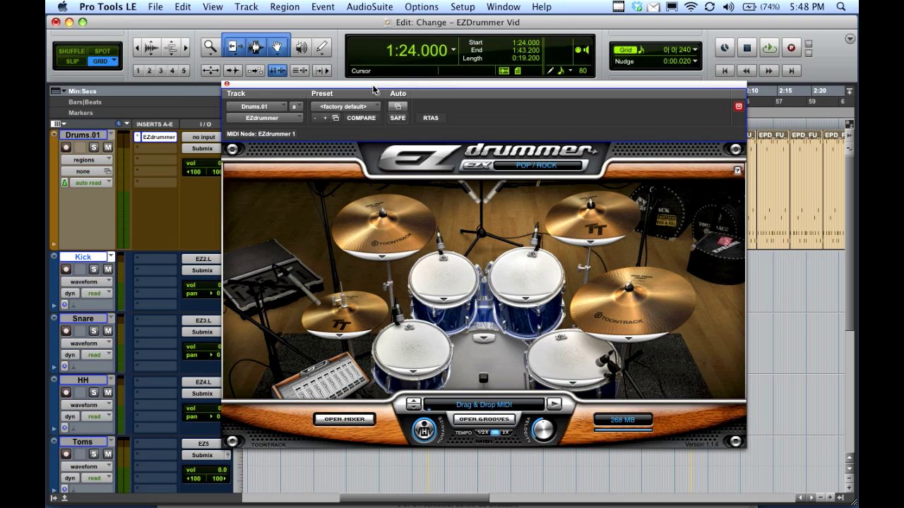
Step: Open EZdrummer's mixer and switch its microphone outputs to Multichannel
{"action": "left_click", "coordinate": [345, 420]}
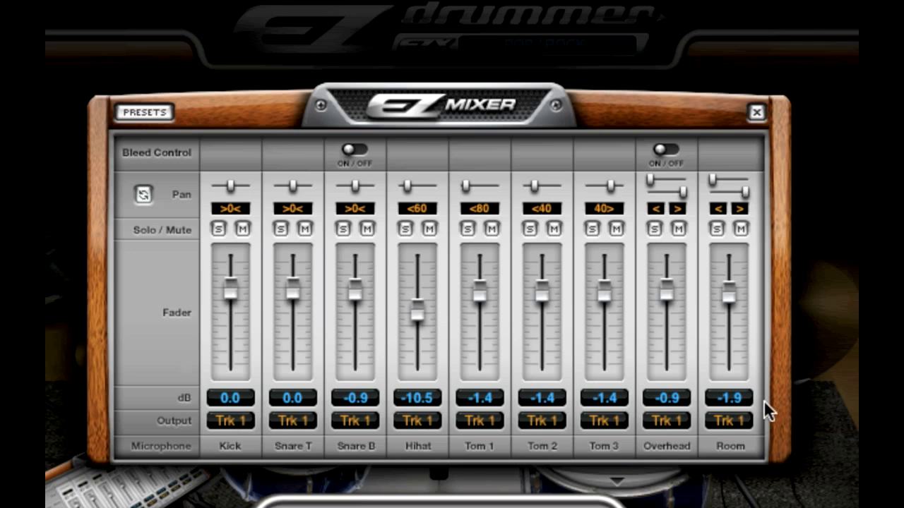
{"action": "left_click", "coordinate": [224, 419]}
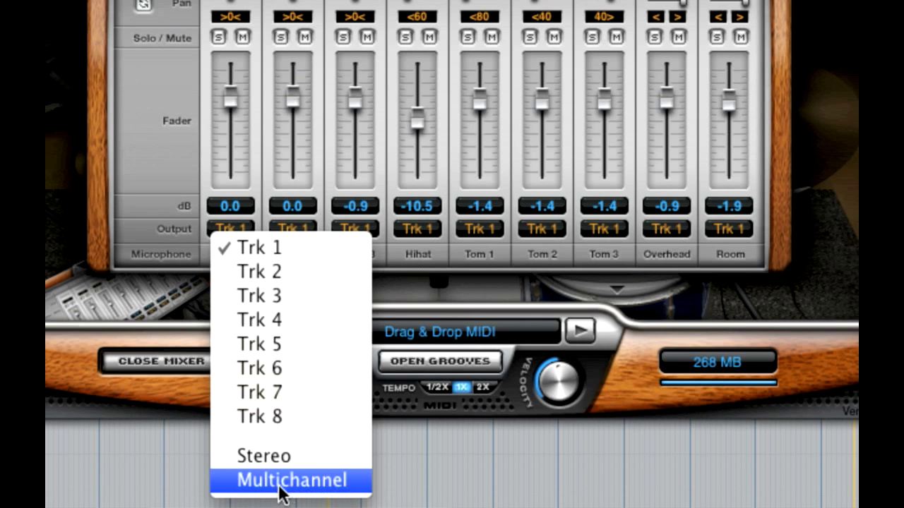
{"action": "left_click", "coordinate": [280, 480]}
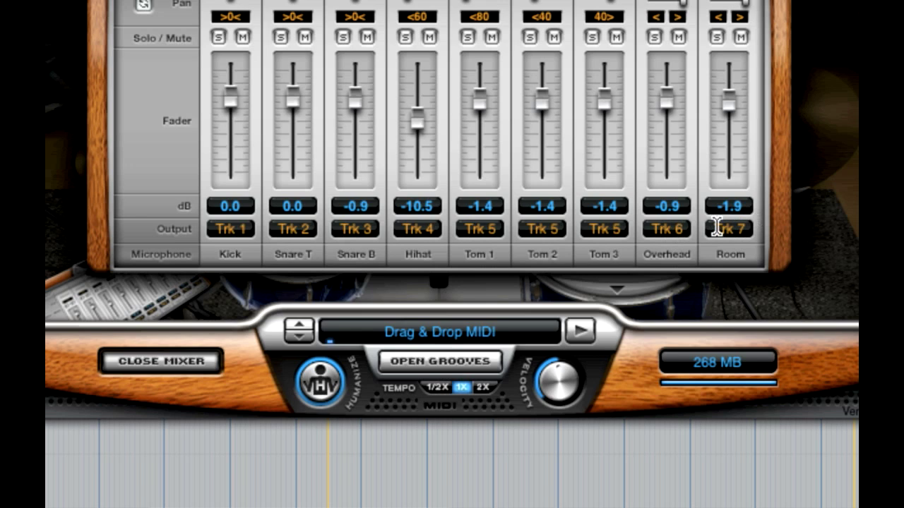
Step: Route the EZdrummer mixer outputs: Kick to Trk 2, Snare T to Trk 3, Snare B to Trk 4 and Hihat to Trk 5
{"action": "left_click", "coordinate": [241, 230]}
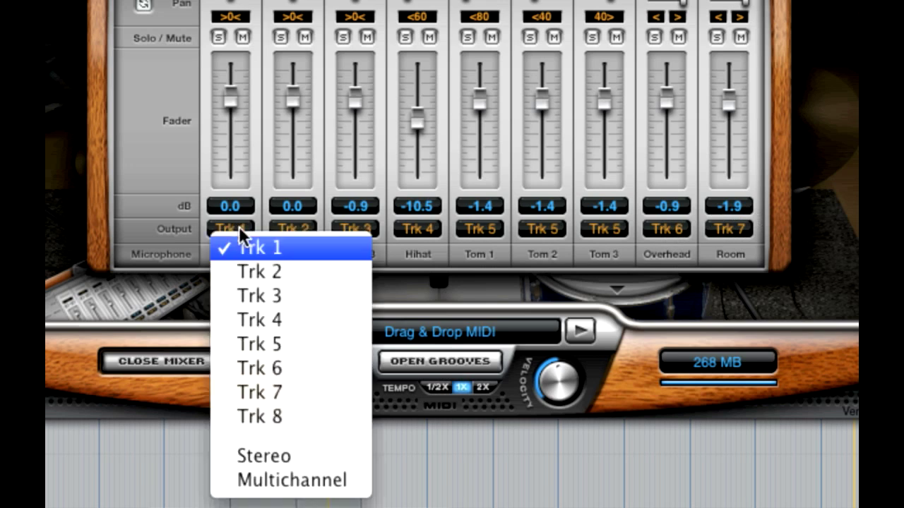
{"action": "left_click", "coordinate": [247, 270]}
{"action": "left_click", "coordinate": [293, 229]}
{"action": "left_click", "coordinate": [346, 295]}
{"action": "left_click", "coordinate": [355, 229]}
{"action": "left_click", "coordinate": [383, 320]}
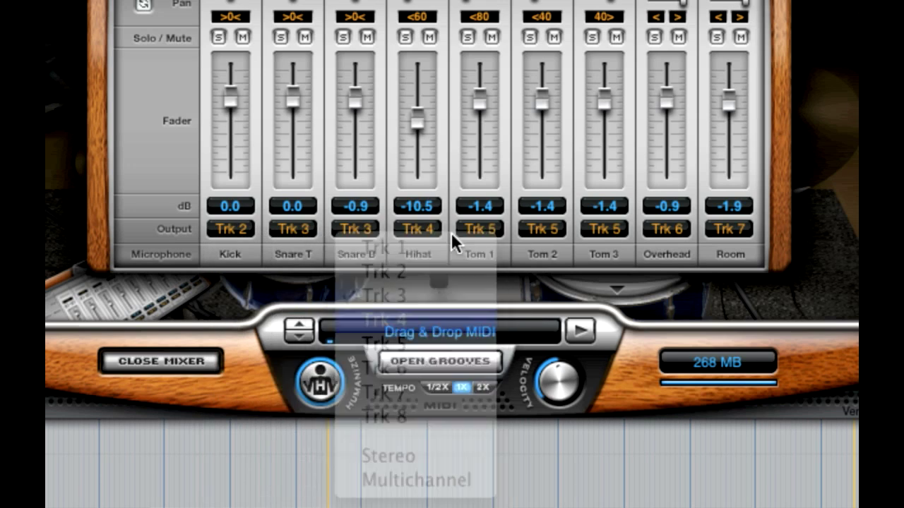
{"action": "left_click", "coordinate": [434, 229]}
{"action": "left_click", "coordinate": [466, 342]}
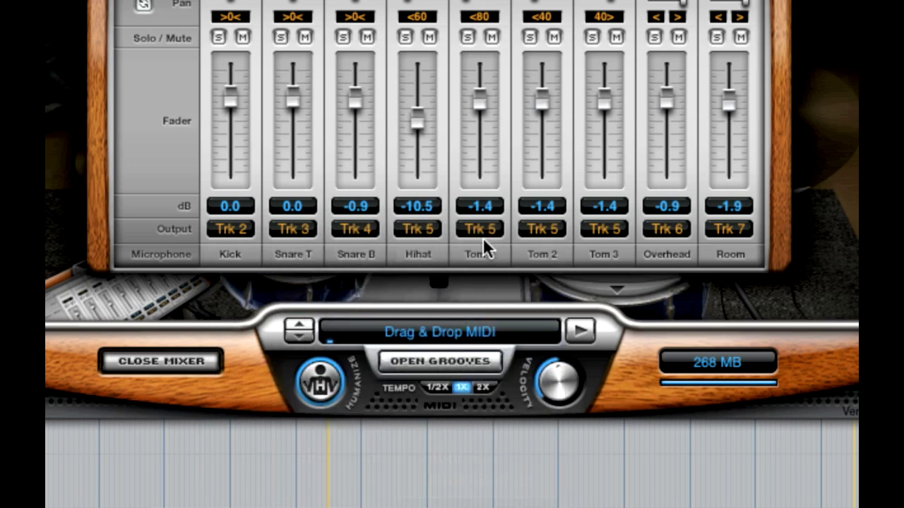
Step: Route the Tom 1, Tom 2 and Tom 3 outputs to Trk 6, Overhead to Trk 7 and Room to Trk 8
{"action": "left_click", "coordinate": [483, 230]}
{"action": "left_click", "coordinate": [520, 369]}
{"action": "left_click", "coordinate": [550, 232]}
{"action": "left_click", "coordinate": [568, 374]}
{"action": "left_click", "coordinate": [608, 226]}
{"action": "left_click", "coordinate": [635, 365]}
{"action": "left_click", "coordinate": [655, 231]}
{"action": "left_click", "coordinate": [689, 392]}
{"action": "left_click", "coordinate": [735, 236]}
{"action": "left_click", "coordinate": [747, 417]}
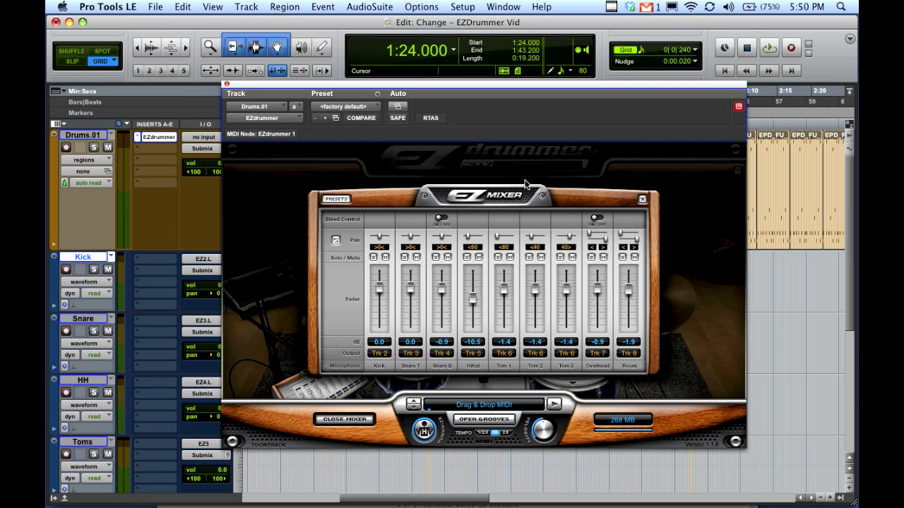
Step: Close the plug-in window and set the Kick track's input to the EZdrummer plug-in output EZ2.L
{"action": "left_click", "coordinate": [226, 83]}
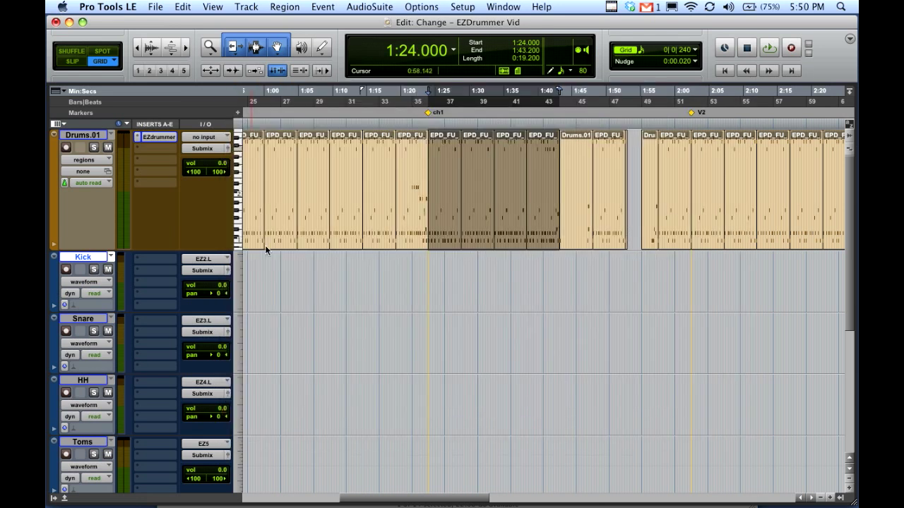
{"action": "scroll", "coordinate": [118, 279], "scroll_direction": "down", "scroll_amount": 5}
{"action": "scroll", "coordinate": [132, 298], "scroll_direction": "up", "scroll_amount": 5}
{"action": "left_click", "coordinate": [221, 262]}
{"action": "mouse_move", "coordinate": [219, 239]}
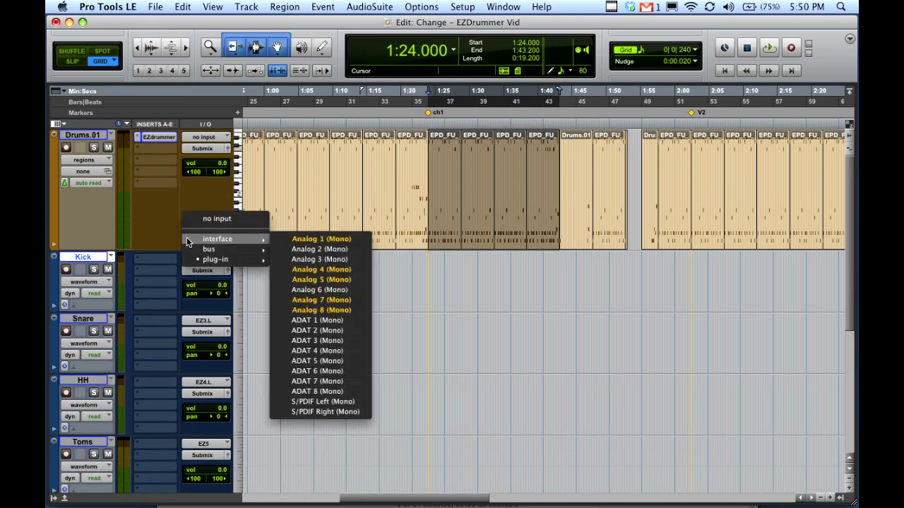
{"action": "left_click", "coordinate": [141, 231]}
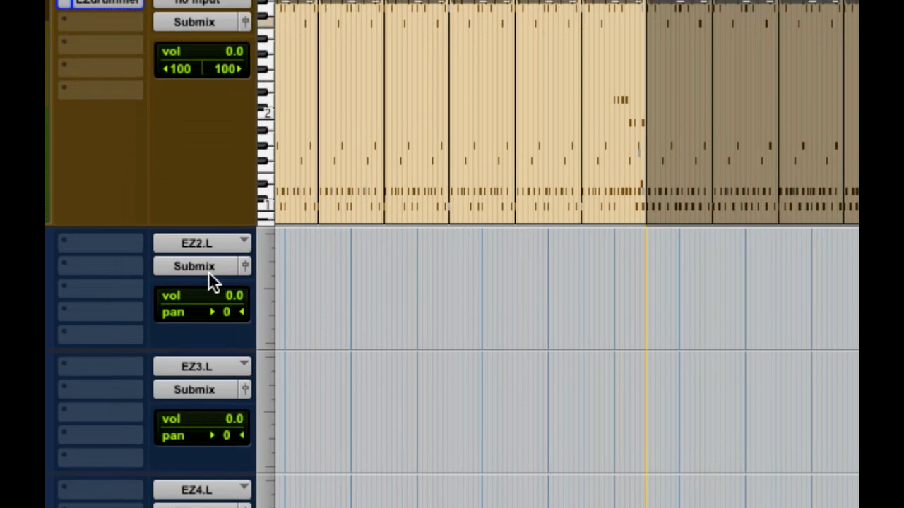
{"action": "left_click", "coordinate": [212, 266]}
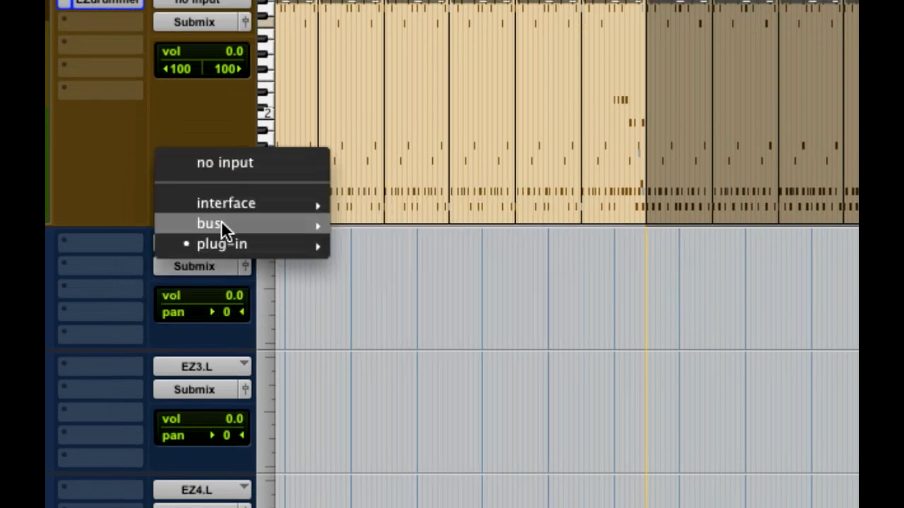
{"action": "mouse_move", "coordinate": [219, 225]}
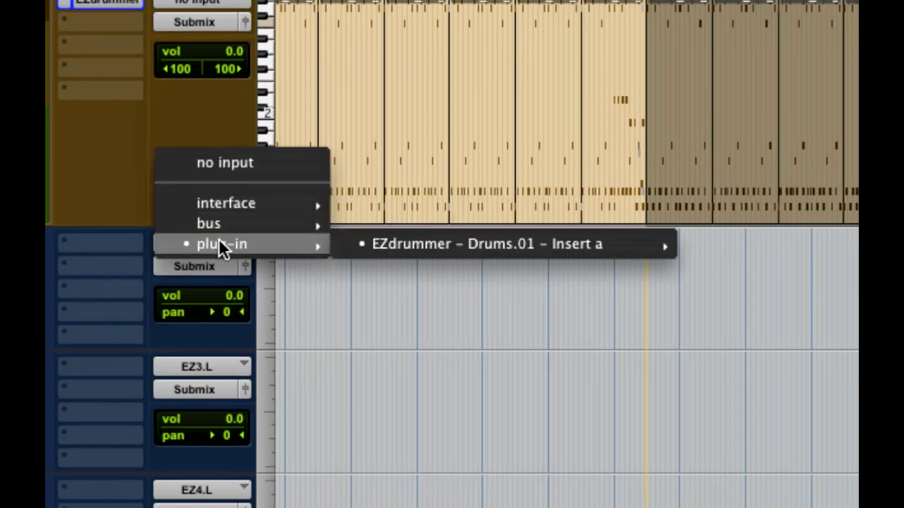
{"action": "mouse_move", "coordinate": [509, 240]}
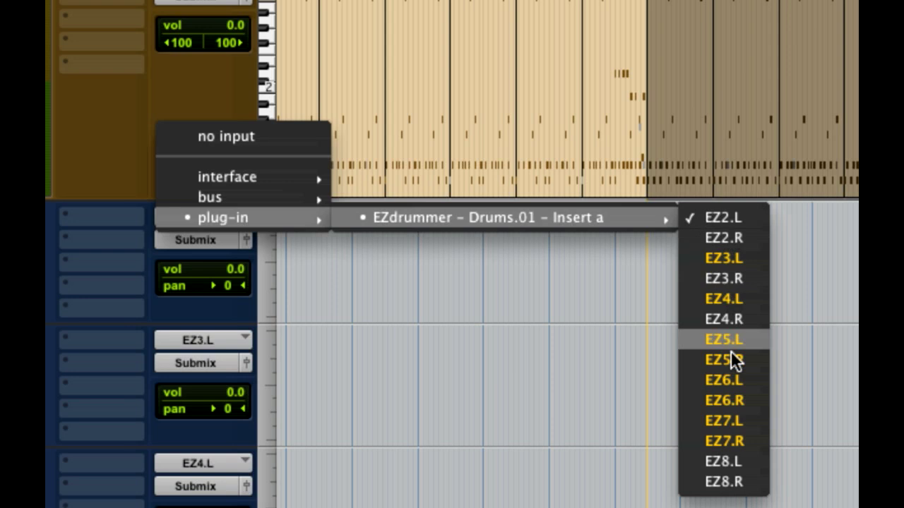
{"action": "left_click", "coordinate": [725, 215]}
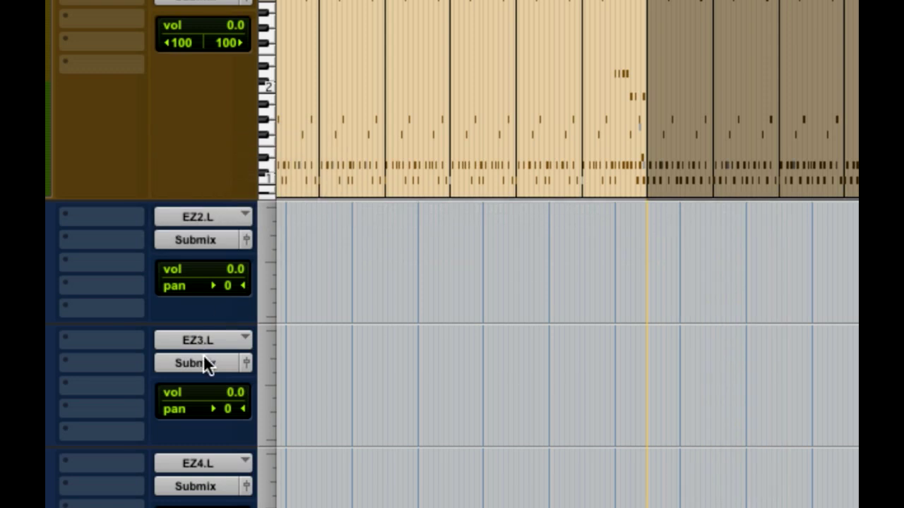
Step: Create one new mono audio track directly below the Snare track
{"action": "scroll", "coordinate": [203, 354], "scroll_direction": "down", "scroll_amount": 5}
{"action": "scroll", "coordinate": [202, 358], "scroll_direction": "up", "scroll_amount": 5}
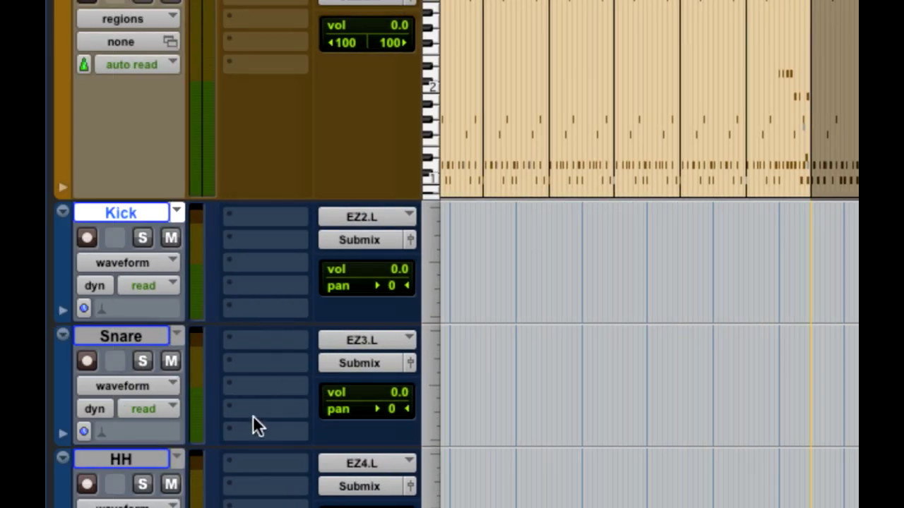
{"action": "left_click", "coordinate": [113, 337]}
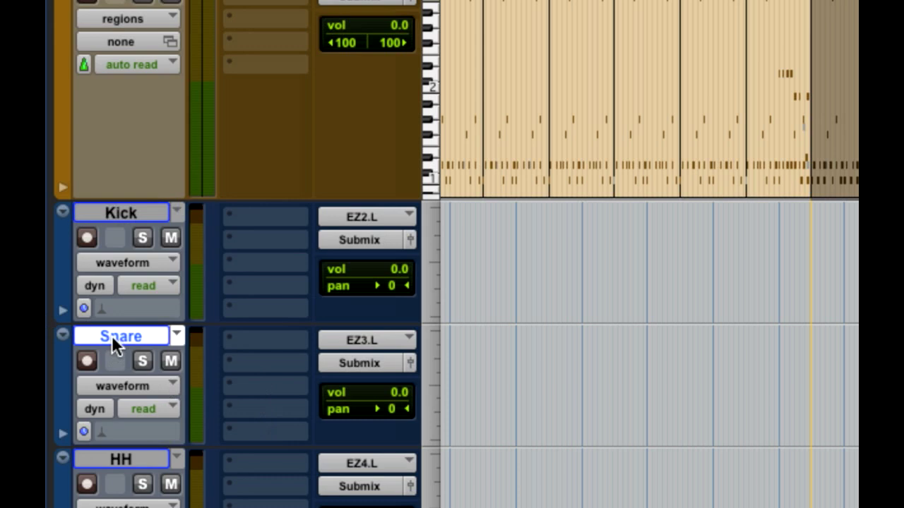
{"action": "key", "text": "super+shift+n"}
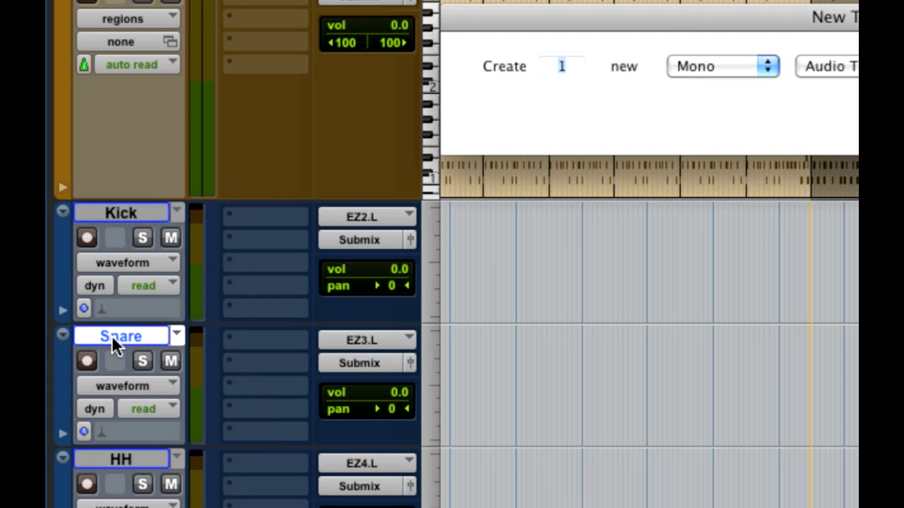
{"action": "key", "text": "Return"}
Step: Set the new audio track's input to EZdrummer output EZ4.L and the HH track's input to EZ5.L
{"action": "left_click", "coordinate": [361, 463]}
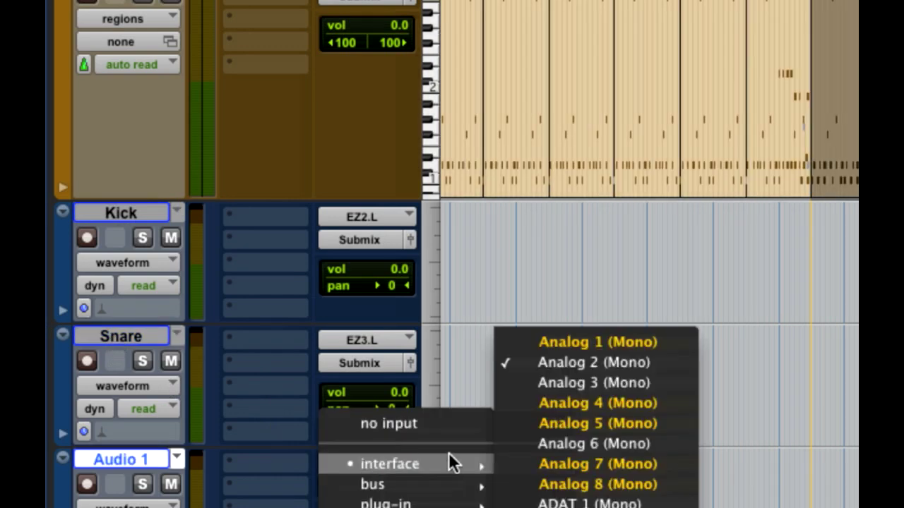
{"action": "mouse_move", "coordinate": [446, 499]}
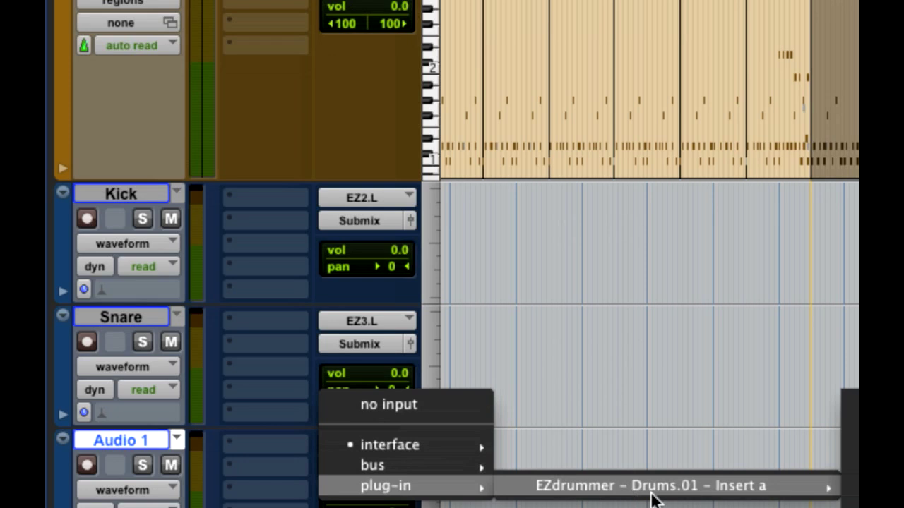
{"action": "mouse_move", "coordinate": [652, 504]}
{"action": "left_click", "coordinate": [841, 487]}
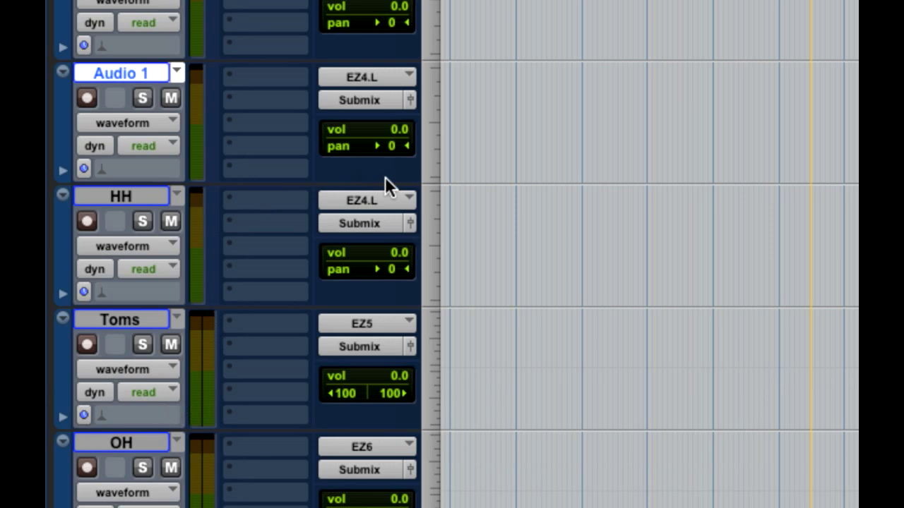
{"action": "left_click", "coordinate": [378, 200]}
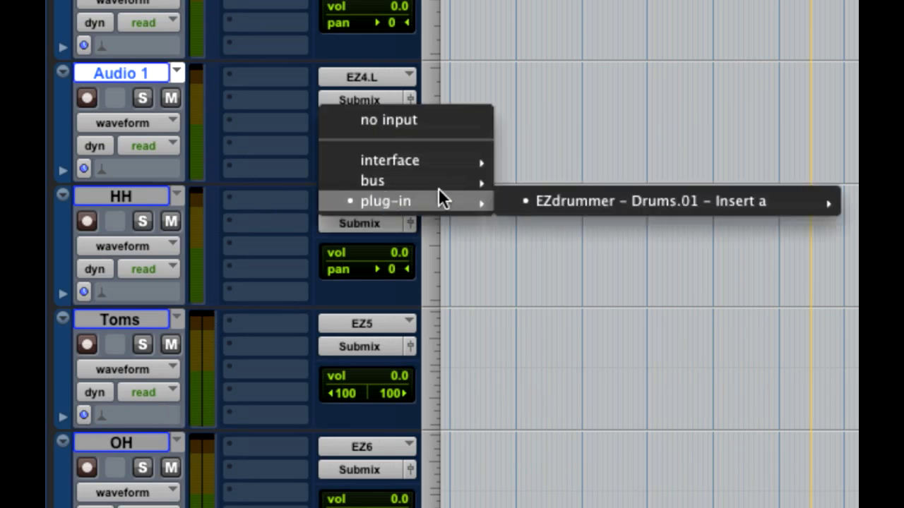
{"action": "mouse_move", "coordinate": [776, 204]}
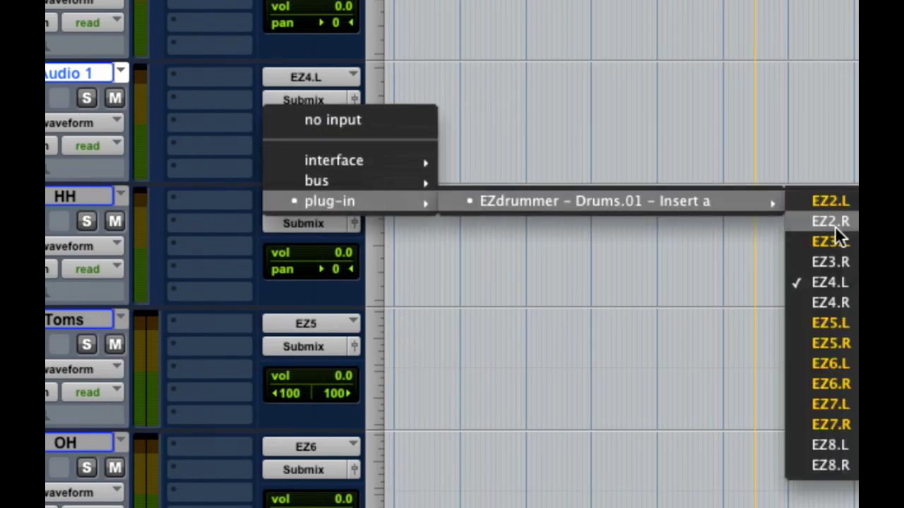
{"action": "left_click", "coordinate": [809, 321]}
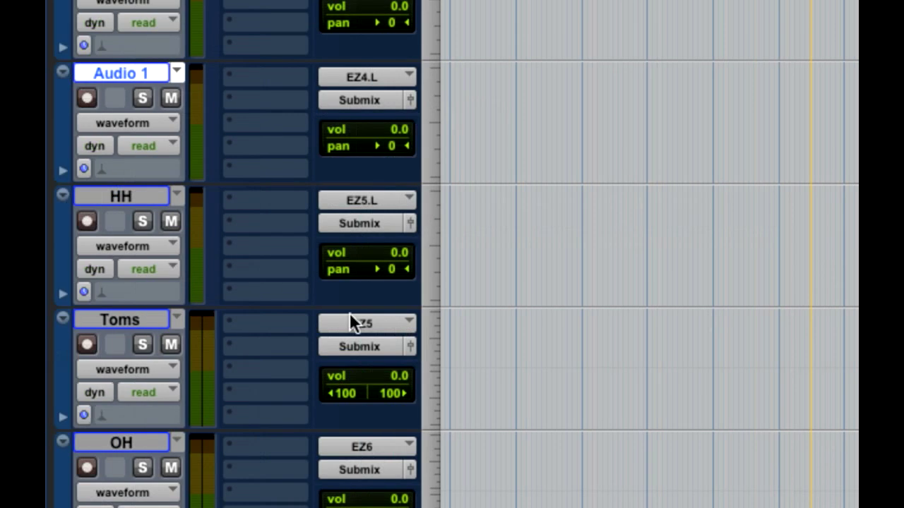
{"action": "left_click", "coordinate": [297, 323]}
{"action": "mouse_move", "coordinate": [548, 329]}
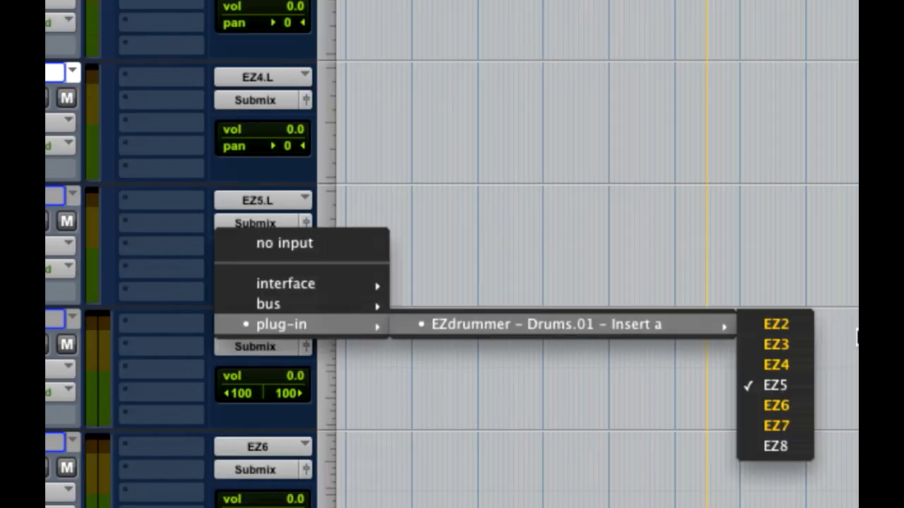
{"action": "left_click", "coordinate": [669, 425]}
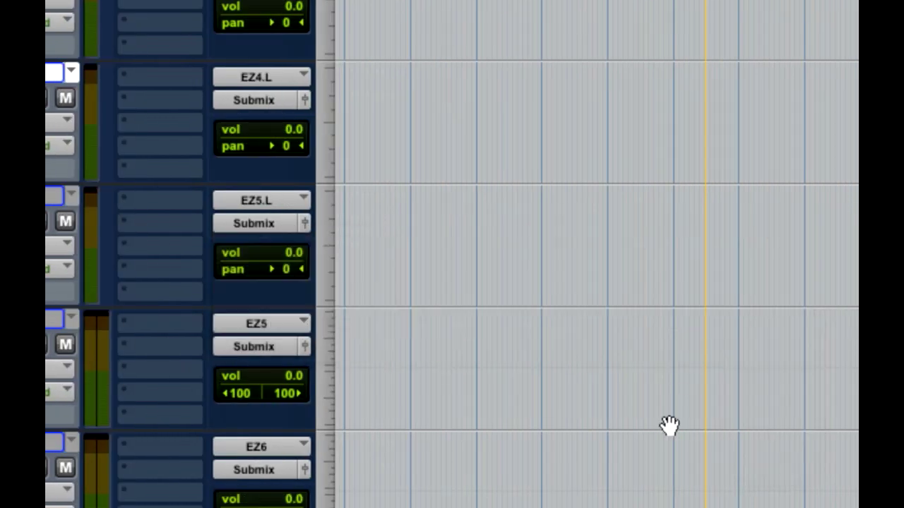
{"action": "left_click", "coordinate": [269, 445]}
{"action": "mouse_move", "coordinate": [723, 451]}
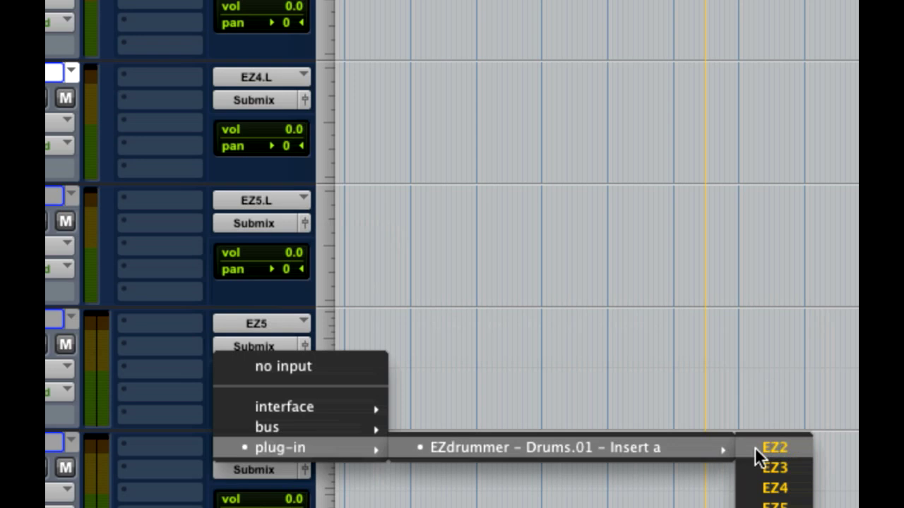
{"action": "left_click", "coordinate": [760, 501]}
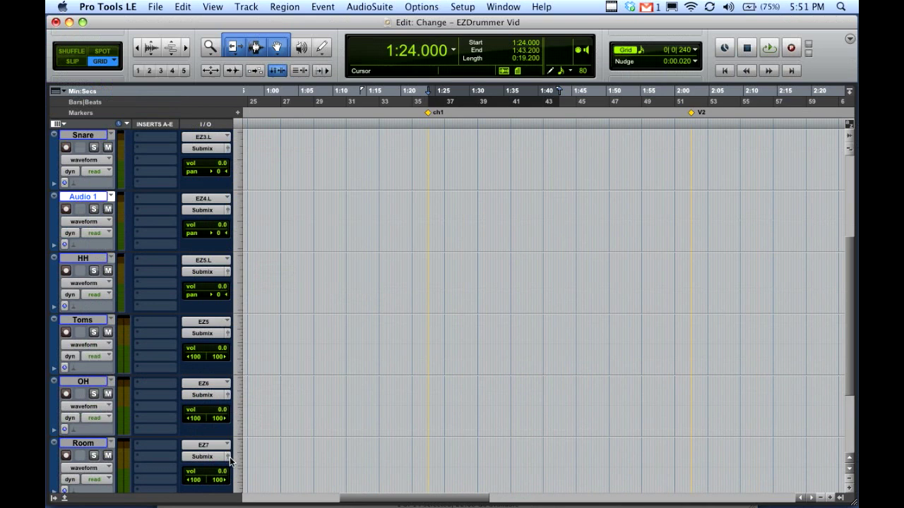
Step: Set the Room track's input to the EZdrummer plug-in output EZ8
{"action": "left_click", "coordinate": [223, 446]}
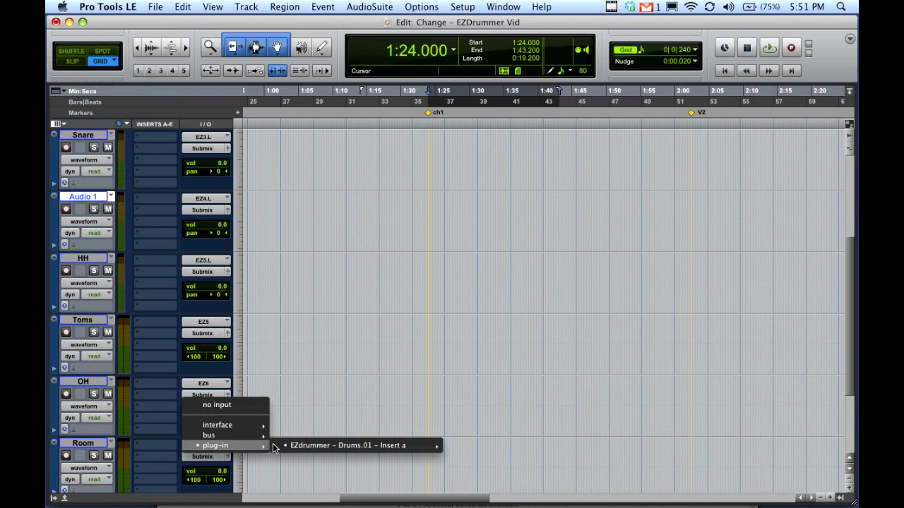
{"action": "mouse_move", "coordinate": [343, 446]}
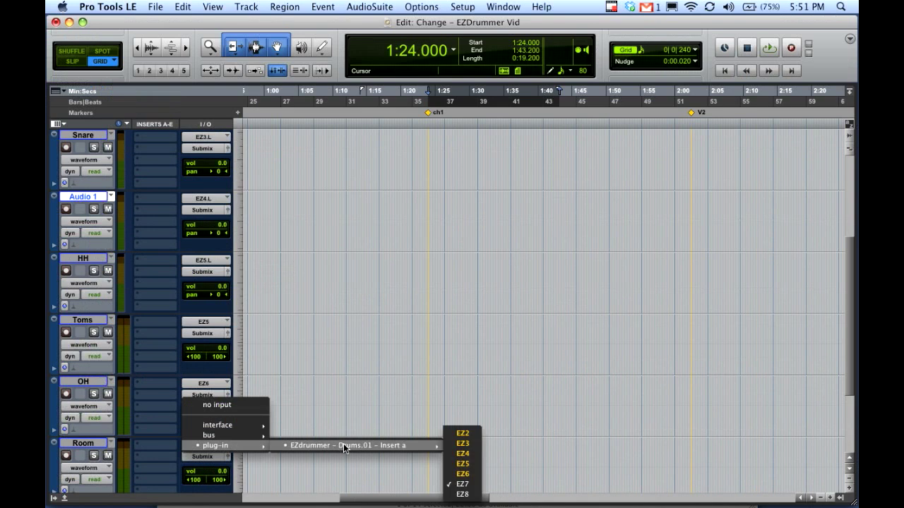
{"action": "left_click", "coordinate": [461, 493]}
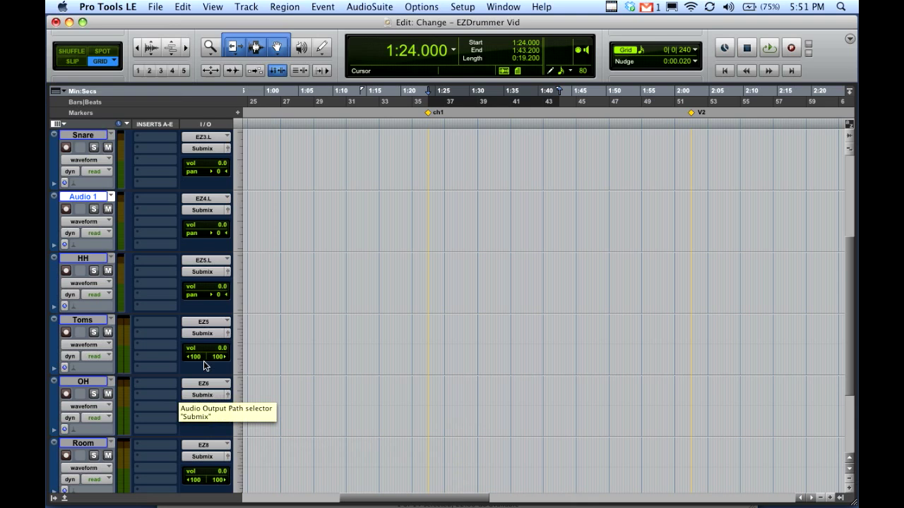
Step: Record-enable all the drum audio tracks at once, starting from the Kick track
{"action": "scroll", "coordinate": [112, 363], "scroll_direction": "up", "scroll_amount": 5}
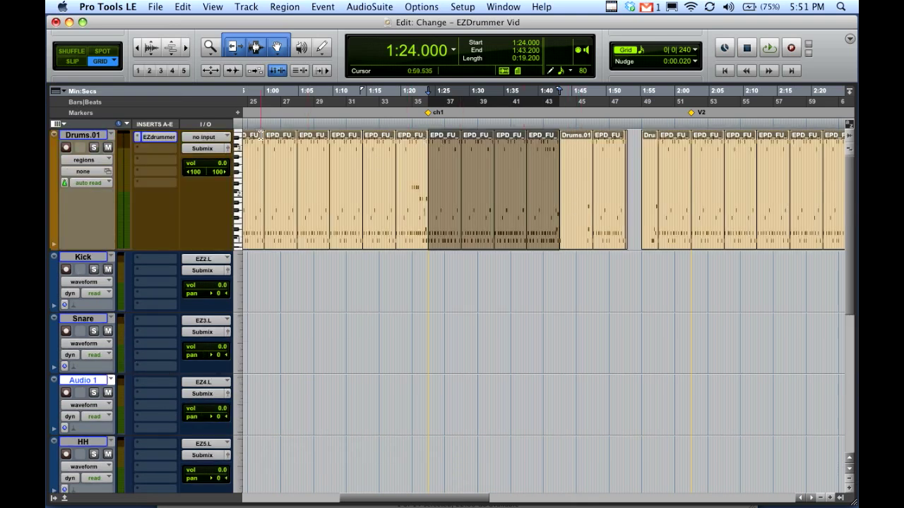
{"action": "left_click", "coordinate": [67, 270], "text": "alt"}
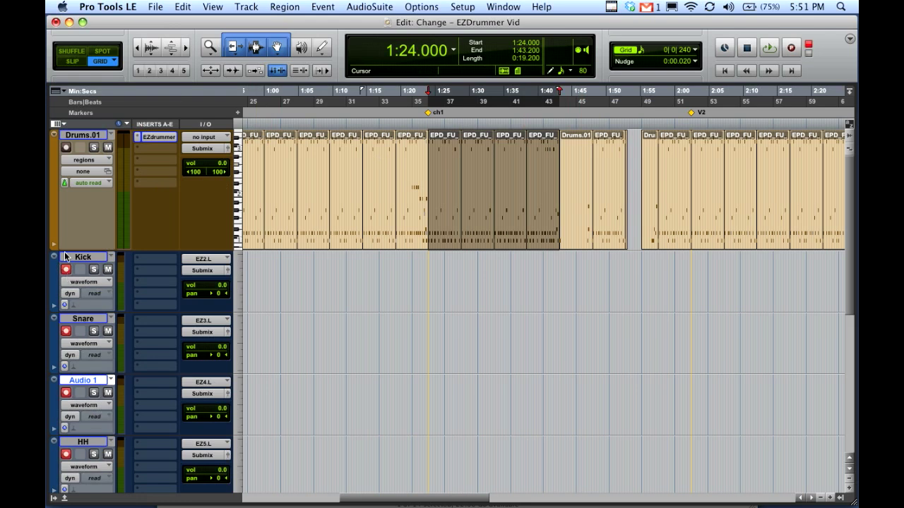
Step: Record the EZdrummer outputs onto the armed audio tracks from the ch1 marker, stopping after about 13 seconds
{"action": "scroll", "coordinate": [61, 370], "scroll_direction": "down", "scroll_amount": 5}
{"action": "scroll", "coordinate": [70, 318], "scroll_direction": "up", "scroll_amount": 5}
{"action": "key", "text": "super+equal"}
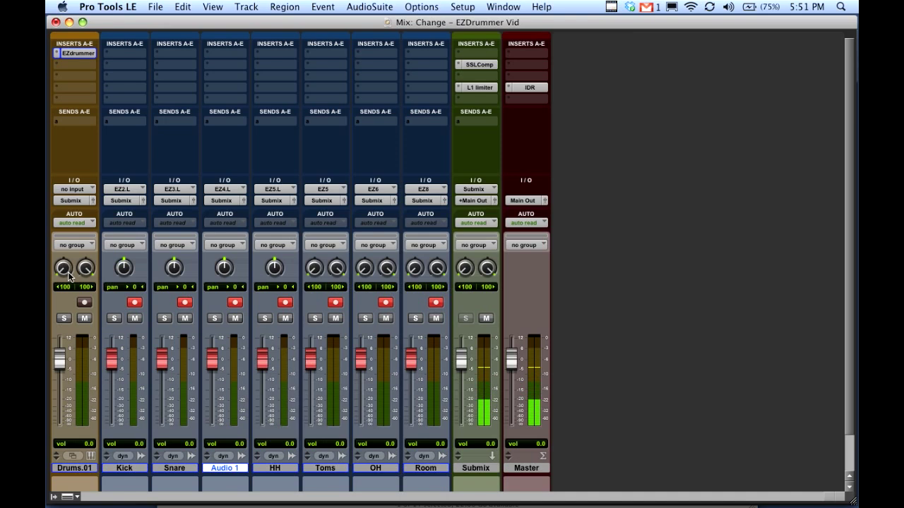
{"action": "key", "text": "super+equal"}
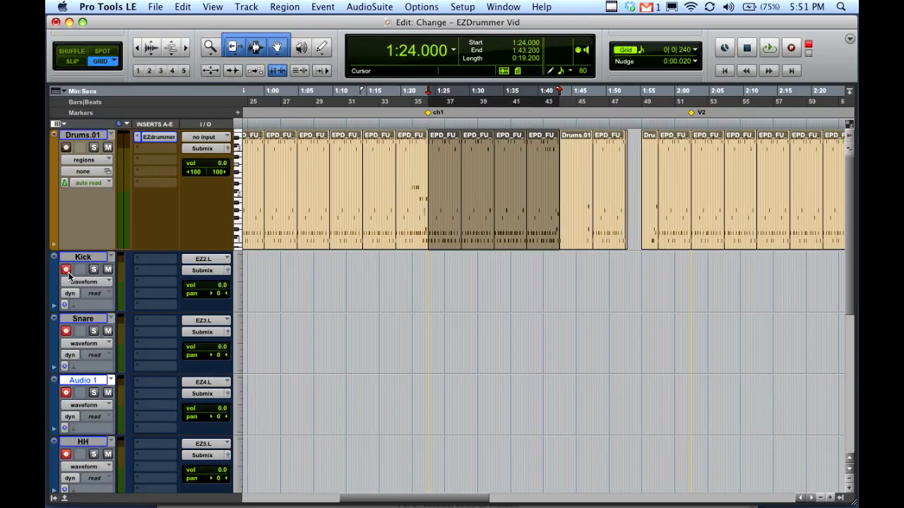
{"action": "key", "text": "super+space"}
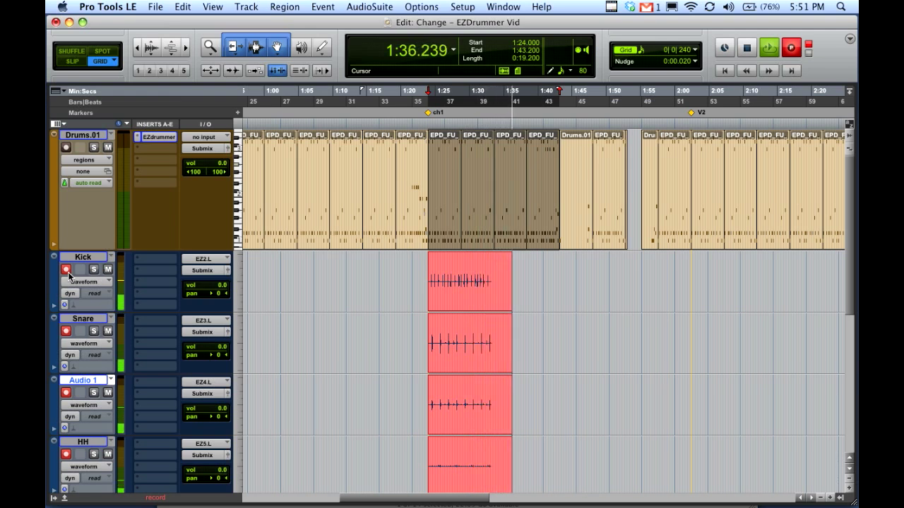
{"action": "key", "text": "space"}
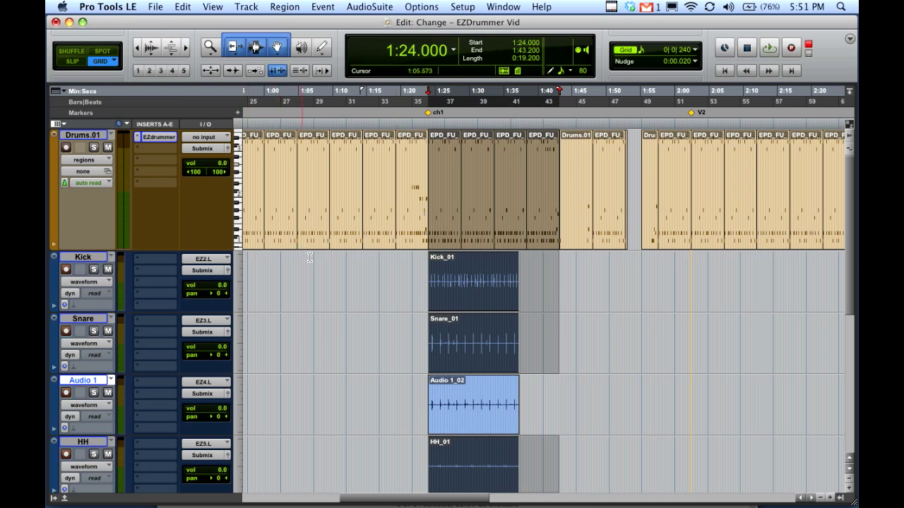
Step: Mute the Drums.01 track and make its EZdrummer insert inactive
{"action": "left_click", "coordinate": [477, 275]}
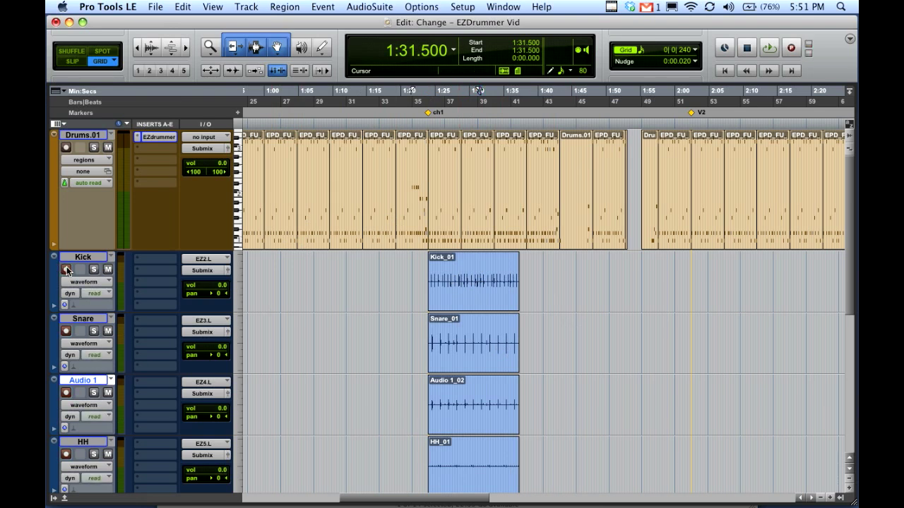
{"action": "left_click", "coordinate": [161, 136], "text": "ctrl+super"}
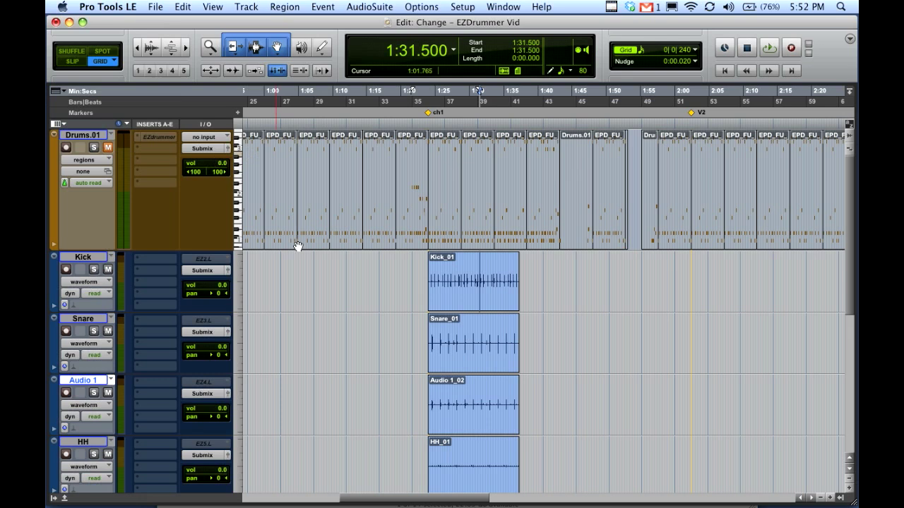
Step: Select the recorded kick region and briefly play back the printed drum tracks from its start
{"action": "scroll", "coordinate": [470, 297], "scroll_direction": "down", "scroll_amount": 2}
{"action": "scroll", "coordinate": [470, 297], "scroll_direction": "up", "scroll_amount": 2}
{"action": "left_click", "coordinate": [470, 297]}
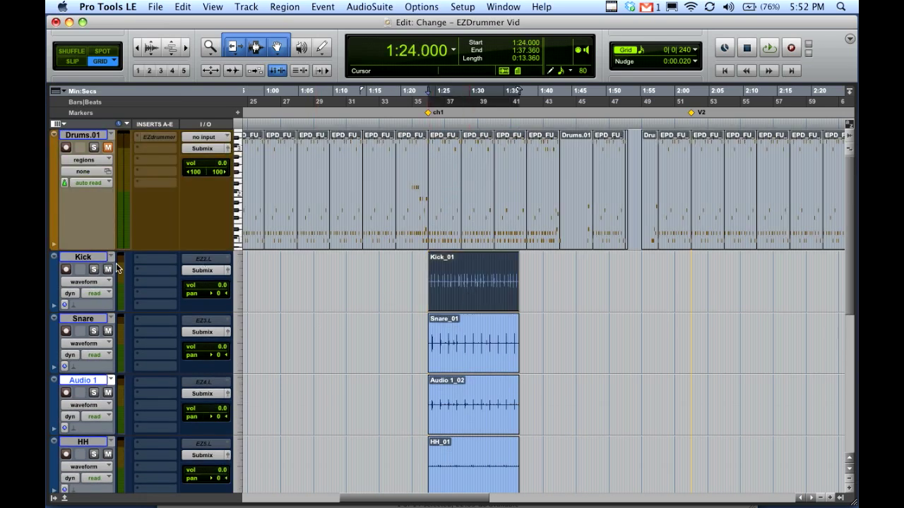
{"action": "key", "text": "space"}
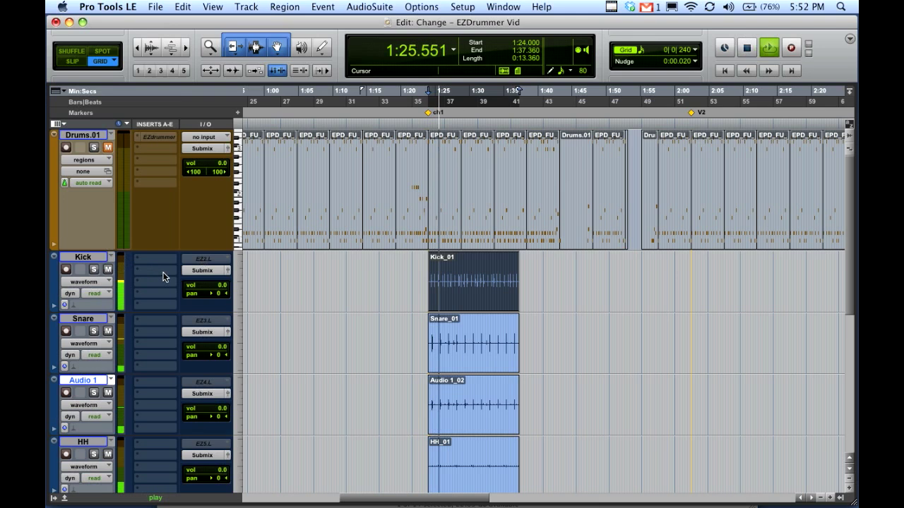
{"action": "key", "text": "space"}
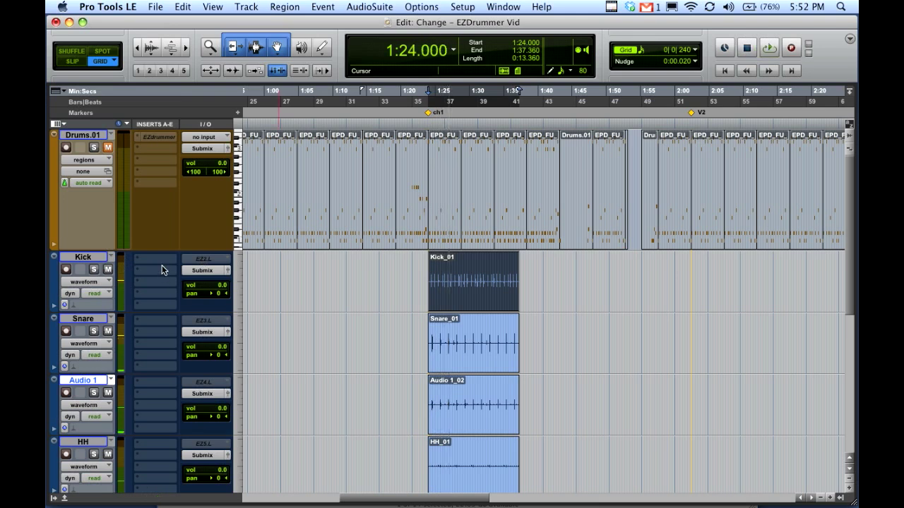
Step: Insert the REQ 4 (mono) EQ plug-in on the Kick track and close its window
{"action": "left_click", "coordinate": [164, 273]}
{"action": "mouse_move", "coordinate": [174, 280]}
{"action": "mouse_move", "coordinate": [276, 282]}
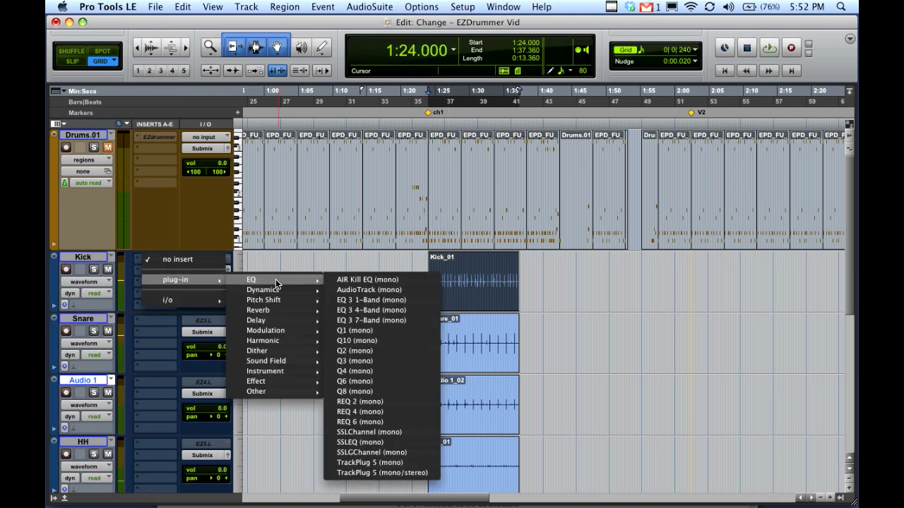
{"action": "left_click", "coordinate": [365, 412]}
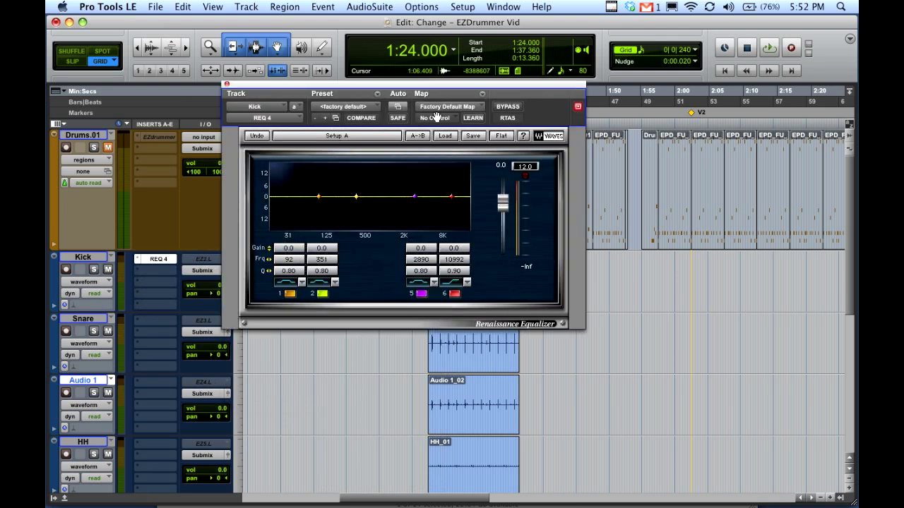
{"action": "left_click", "coordinate": [225, 85]}
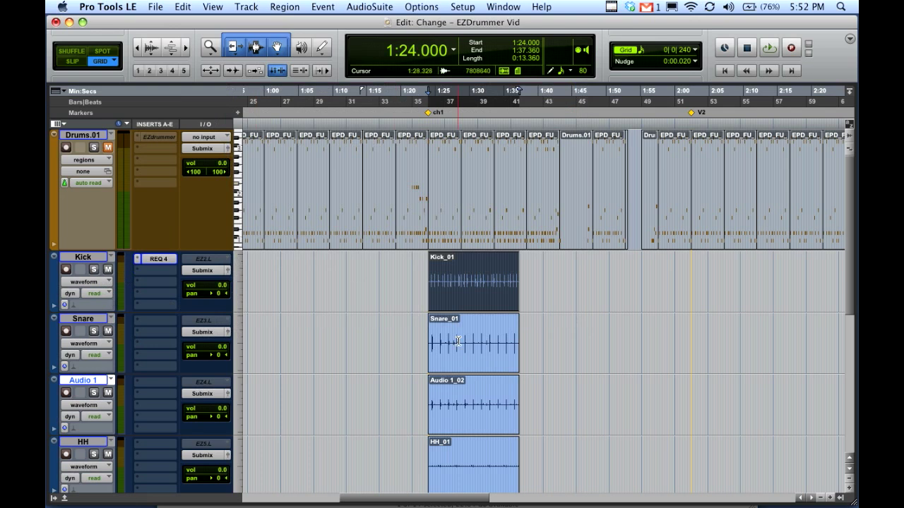
Step: Play the recorded drums and solo the Kick, Snare, Audio 1 and HH tracks in turn
{"action": "left_click", "coordinate": [94, 269]}
{"action": "key", "text": "space"}
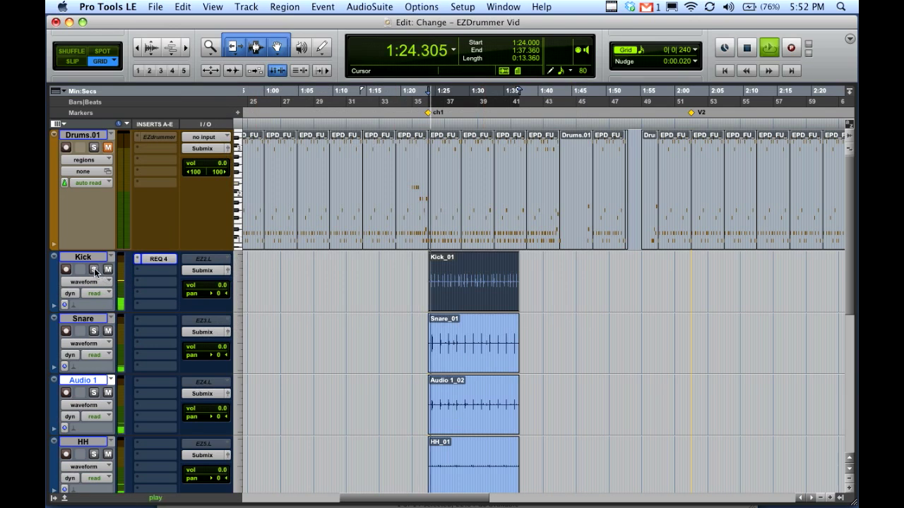
{"action": "left_click", "coordinate": [94, 331]}
{"action": "left_click", "coordinate": [94, 392]}
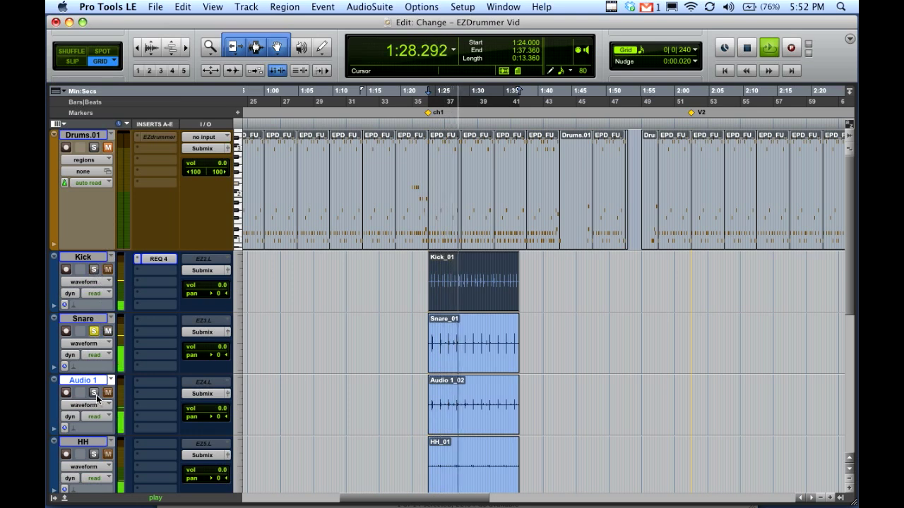
{"action": "left_click", "coordinate": [94, 332]}
{"action": "left_click", "coordinate": [94, 393]}
{"action": "left_click", "coordinate": [94, 454]}
Step: Unsolo HH, listen to the Room and OH tracks in solo, then clear the solos and stop playback
{"action": "scroll", "coordinate": [166, 432], "scroll_direction": "down", "scroll_amount": 5}
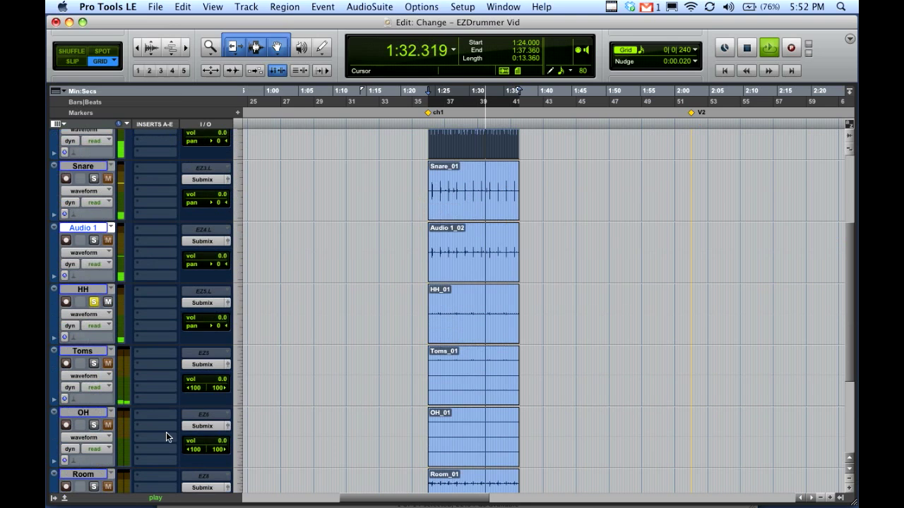
{"action": "scroll", "coordinate": [166, 430], "scroll_direction": "up", "scroll_amount": 2}
{"action": "left_click", "coordinate": [94, 331]}
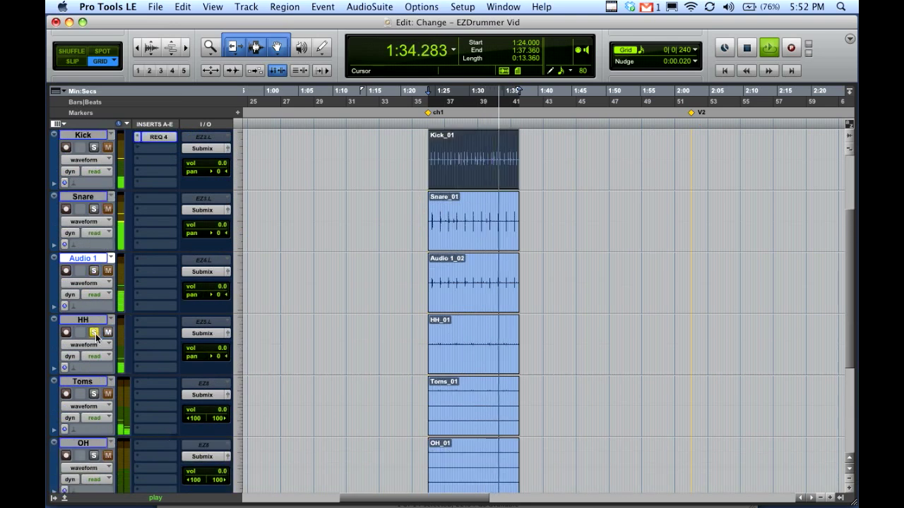
{"action": "scroll", "coordinate": [96, 457], "scroll_direction": "down", "scroll_amount": 1}
{"action": "left_click", "coordinate": [95, 456]}
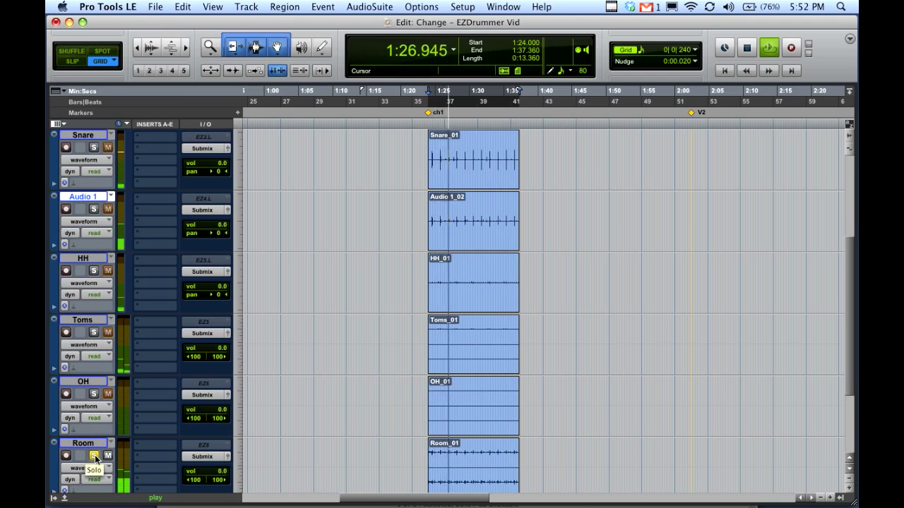
{"action": "left_click", "coordinate": [94, 394]}
{"action": "left_click", "coordinate": [94, 393]}
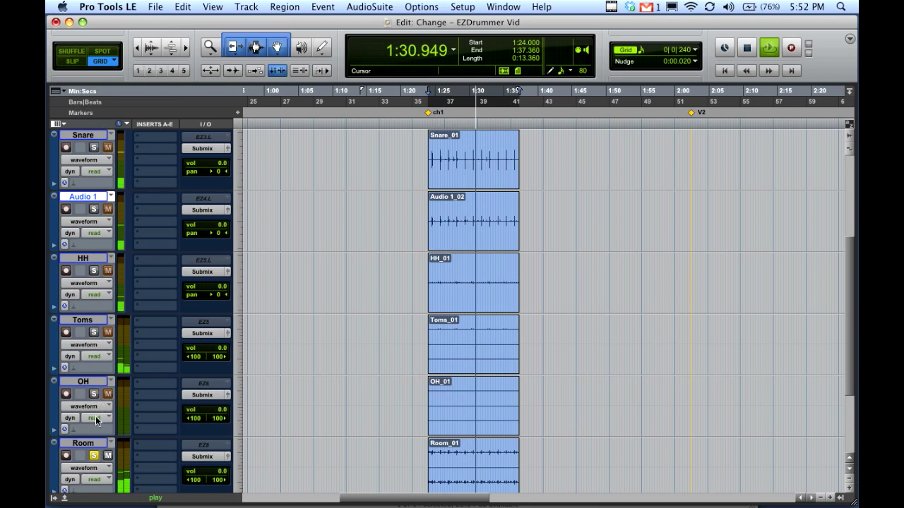
{"action": "left_click", "coordinate": [95, 458]}
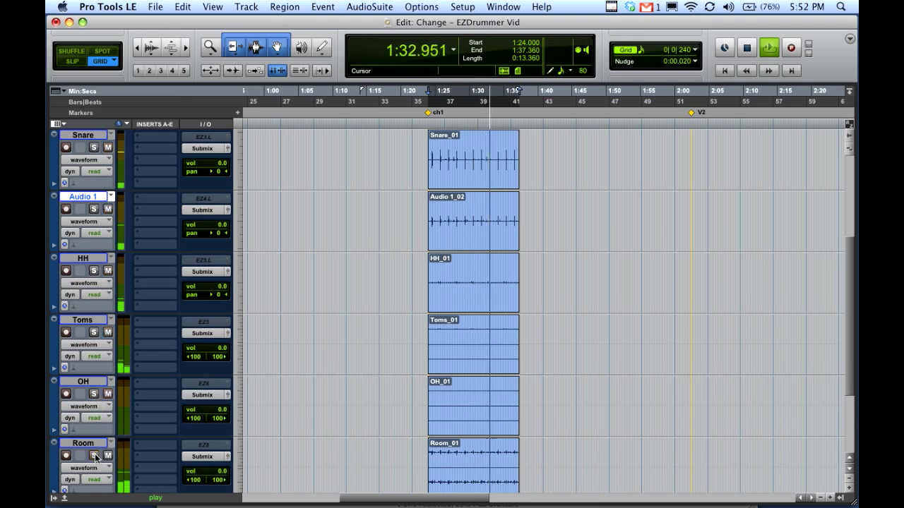
{"action": "key", "text": "space"}
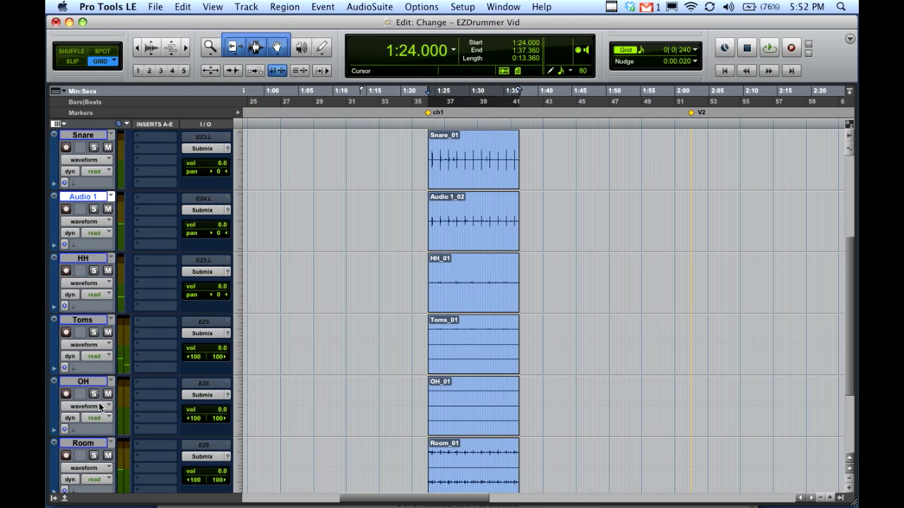
Step: Reactivate the EZdrummer insert on Drums.01 and check the Overhead channel's output options in its mixer
{"action": "scroll", "coordinate": [99, 406], "scroll_direction": "up", "scroll_amount": 5}
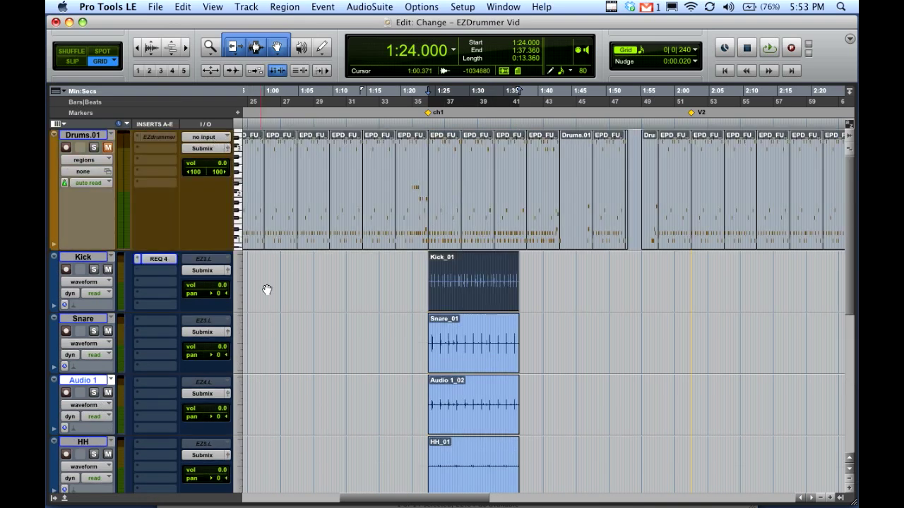
{"action": "left_click", "coordinate": [163, 141], "text": "ctrl+super"}
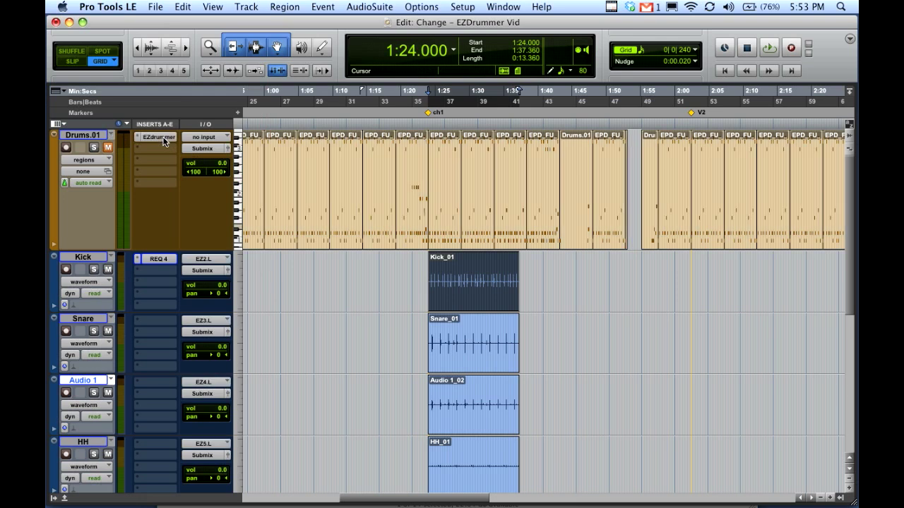
{"action": "left_click", "coordinate": [163, 139]}
{"action": "left_click", "coordinate": [365, 419]}
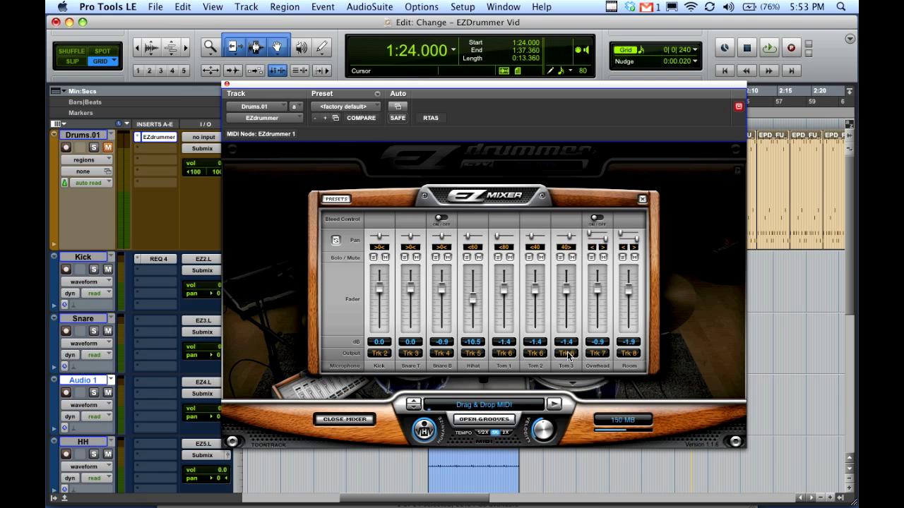
{"action": "left_click", "coordinate": [602, 354]}
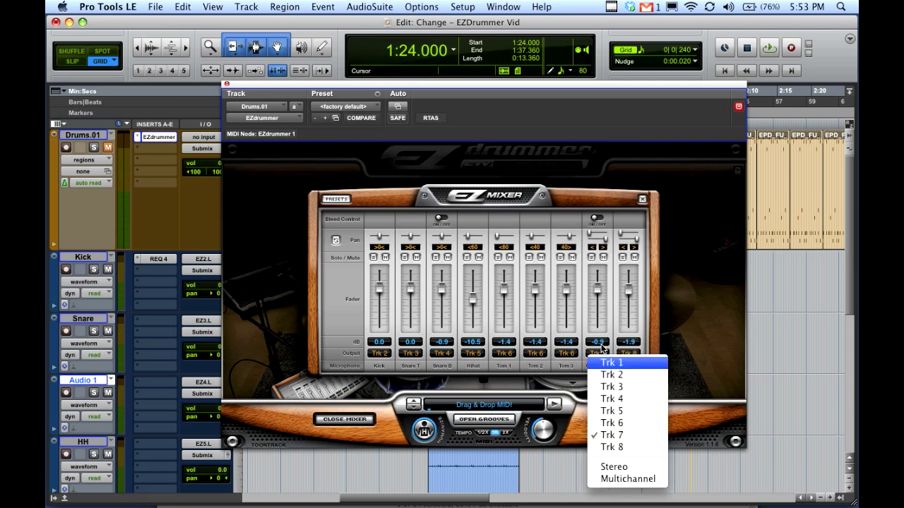
{"action": "left_click", "coordinate": [565, 284]}
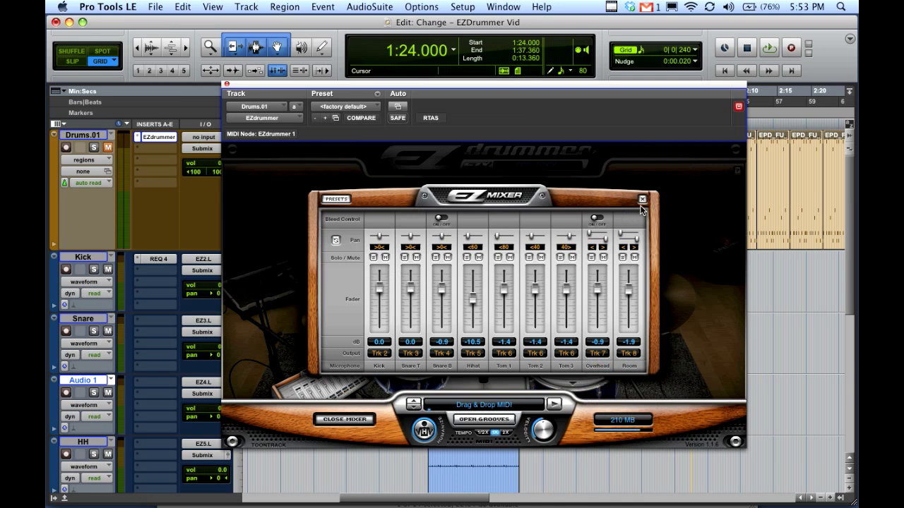
{"action": "left_click", "coordinate": [227, 83]}
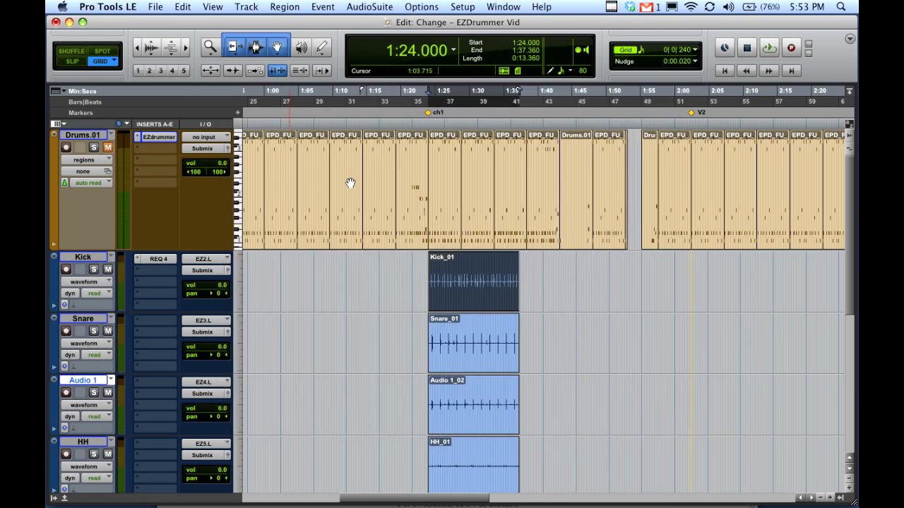
{"action": "scroll", "coordinate": [411, 324], "scroll_direction": "down", "scroll_amount": 5}
{"action": "scroll", "coordinate": [411, 324], "scroll_direction": "up", "scroll_amount": 5}
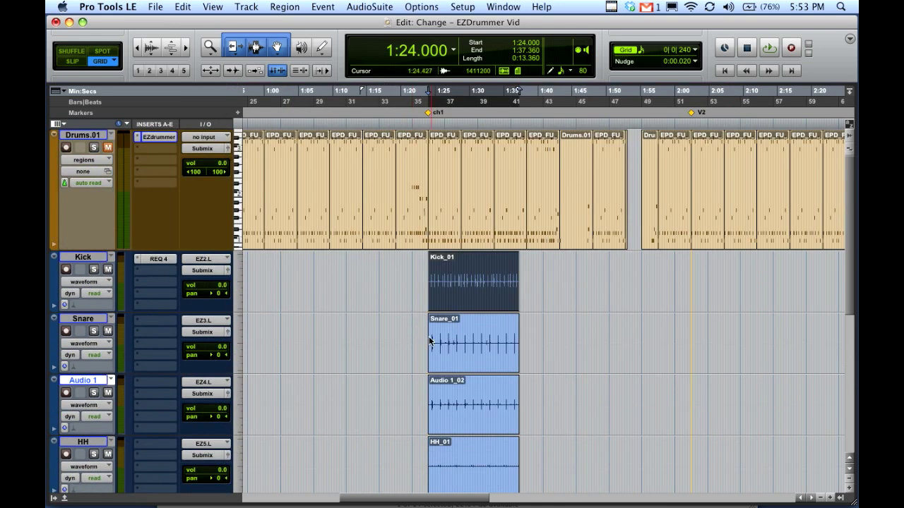